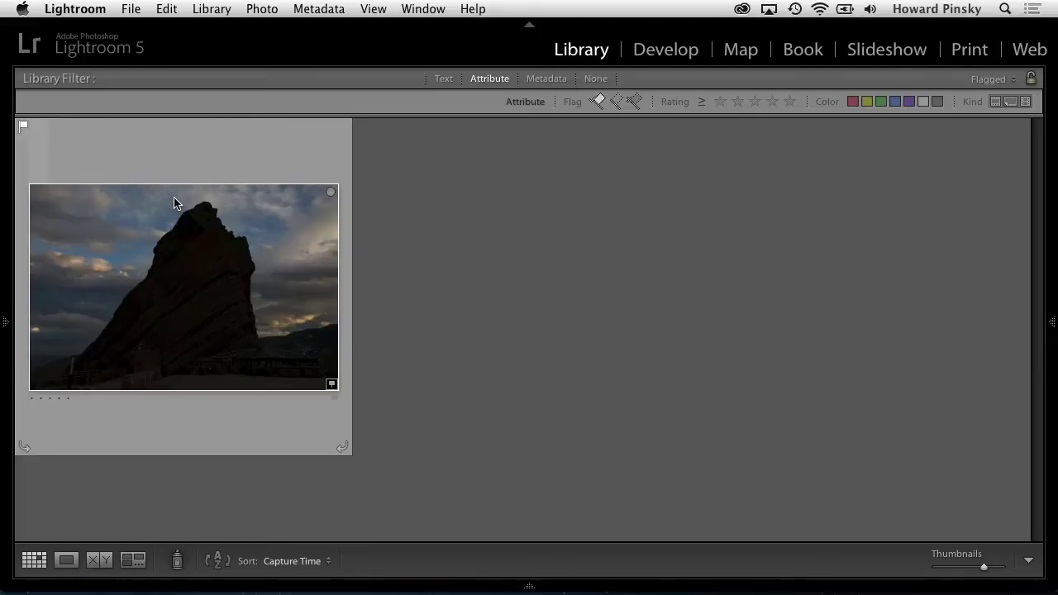
Step: Select the dark silhouetted rock photo in the Flagged Library grid
{"action": "left_click", "coordinate": [270, 258]}
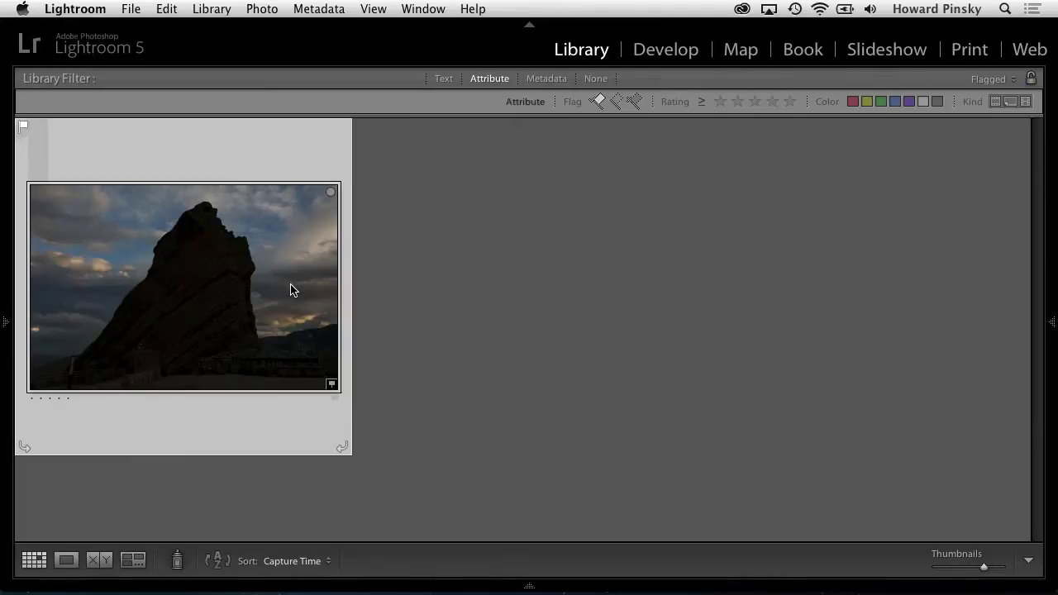
Step: In Develop, set Exposure +2.10, Highlights −89, Shadows +96 and Contrast +36
{"action": "key", "text": "d"}
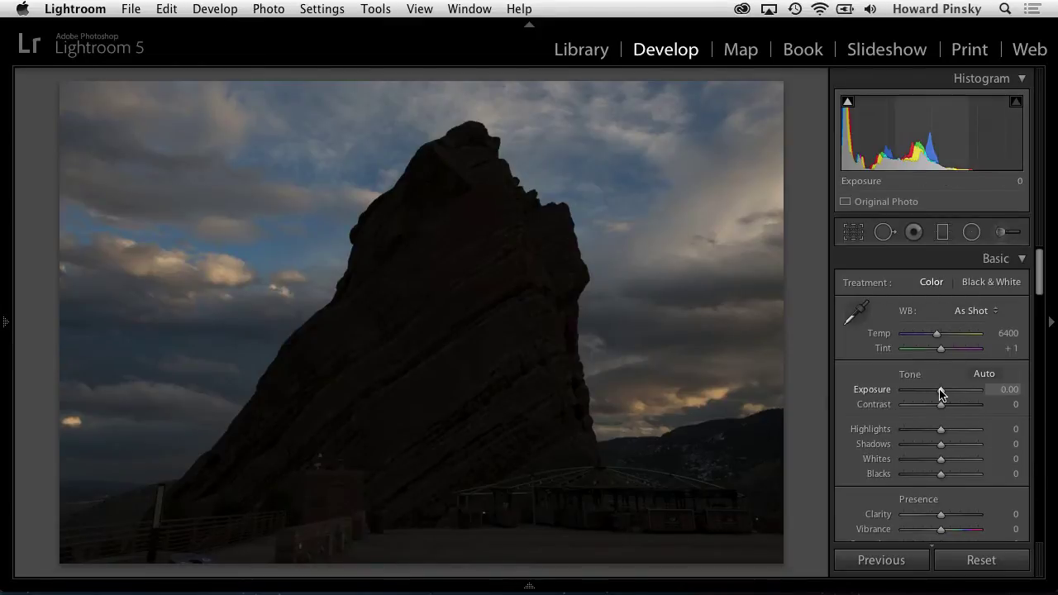
{"action": "left_click_drag", "start_coordinate": [941, 390], "coordinate": [962, 394]}
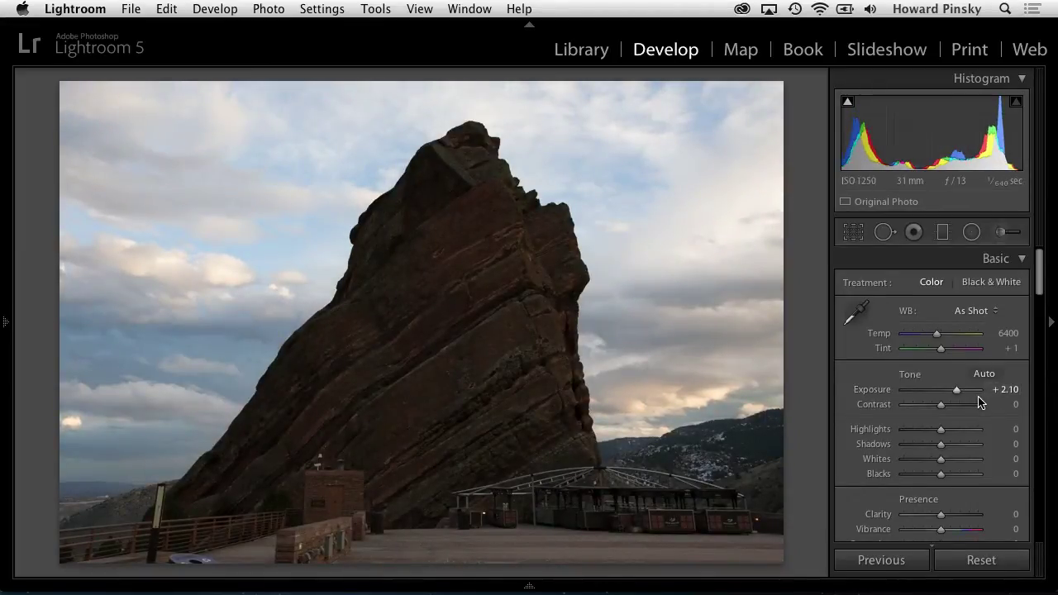
{"action": "left_click_drag", "start_coordinate": [941, 429], "coordinate": [908, 433]}
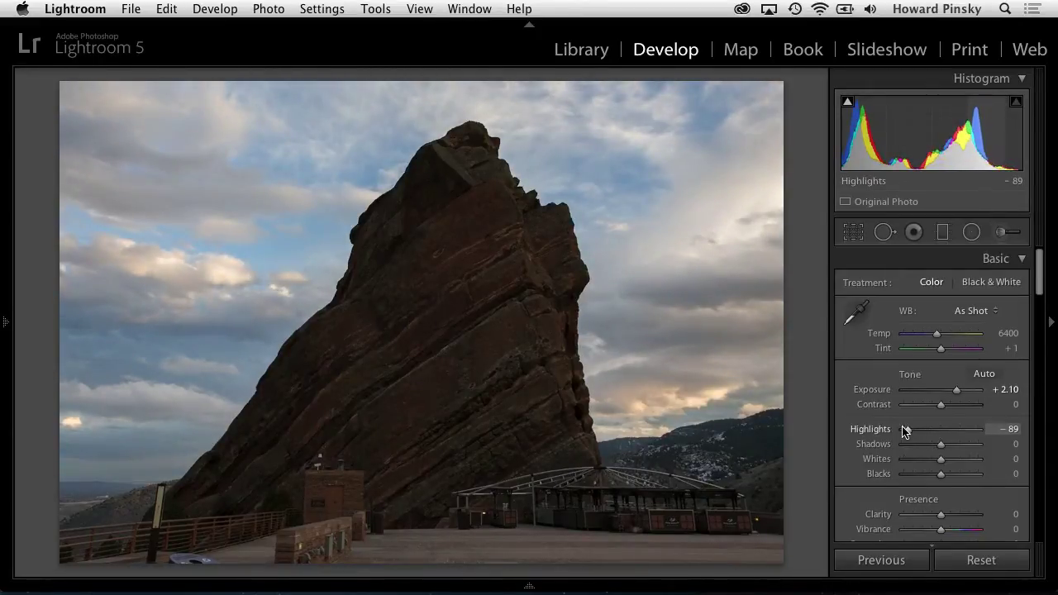
{"action": "left_click_drag", "start_coordinate": [942, 445], "coordinate": [980, 443]}
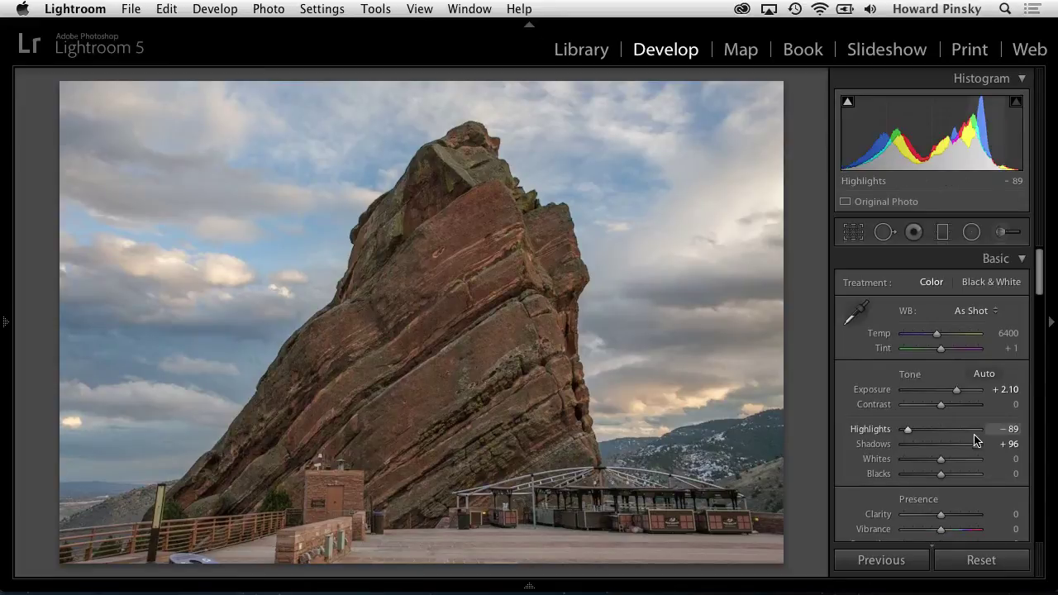
{"action": "left_click_drag", "start_coordinate": [943, 407], "coordinate": [957, 405]}
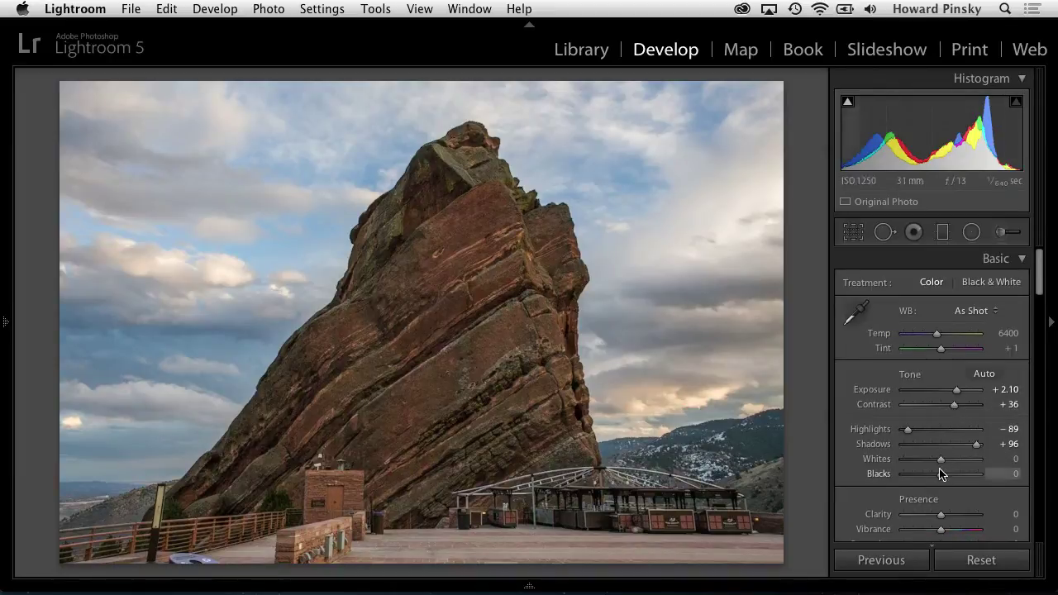
Step: Set Clarity to +31 and Vibrance to +44 in the Basic panel
{"action": "scroll", "coordinate": [942, 474], "scroll_direction": "down", "scroll_amount": 1}
{"action": "scroll", "coordinate": [943, 477], "scroll_direction": "down", "scroll_amount": 3}
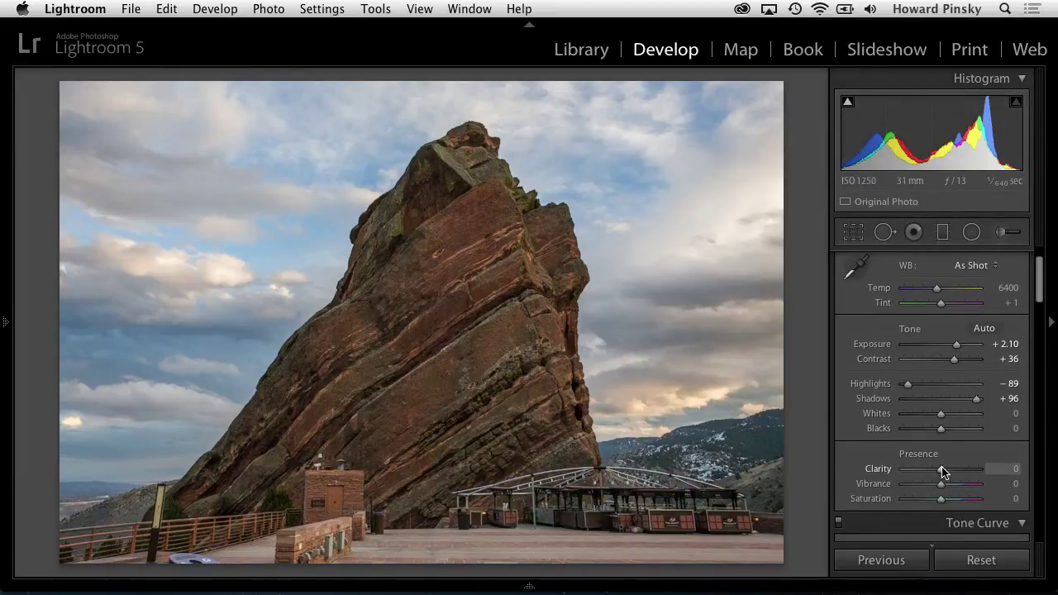
{"action": "left_click_drag", "start_coordinate": [942, 468], "coordinate": [954, 469]}
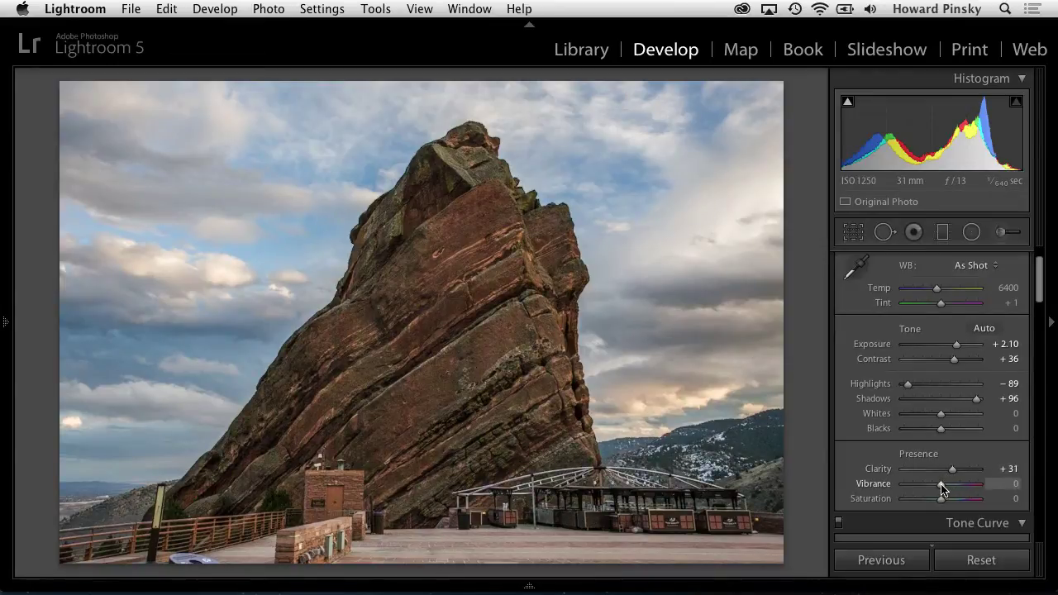
{"action": "mouse_move", "coordinate": [942, 489]}
{"action": "left_mouse_down"}
{"action": "mouse_move", "coordinate": [968, 488]}
{"action": "mouse_move", "coordinate": [957, 487]}
{"action": "left_mouse_up"}
{"action": "key", "text": "shift+y"}
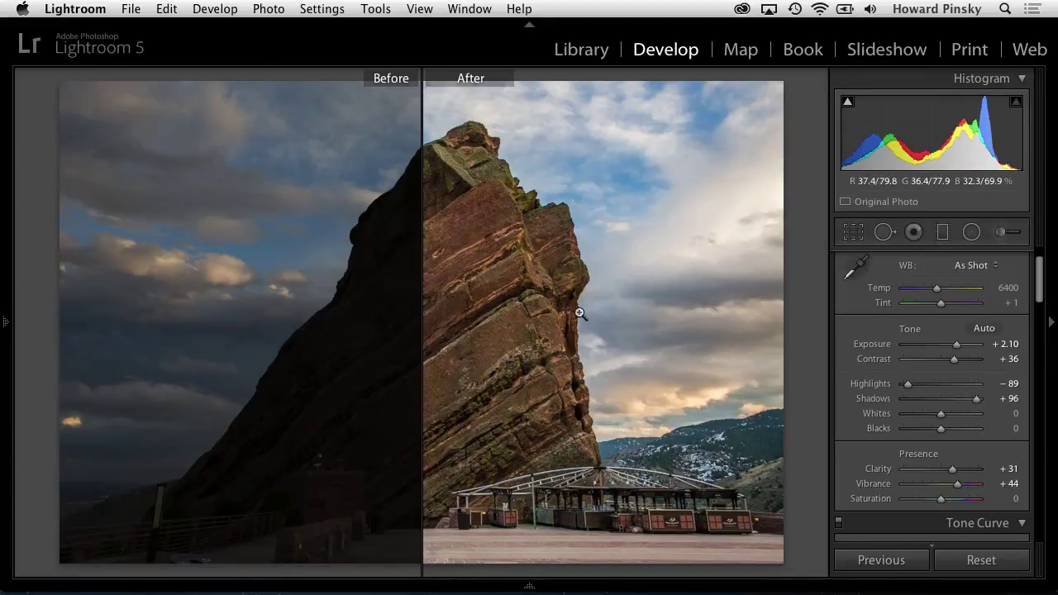
{"action": "key", "text": "y"}
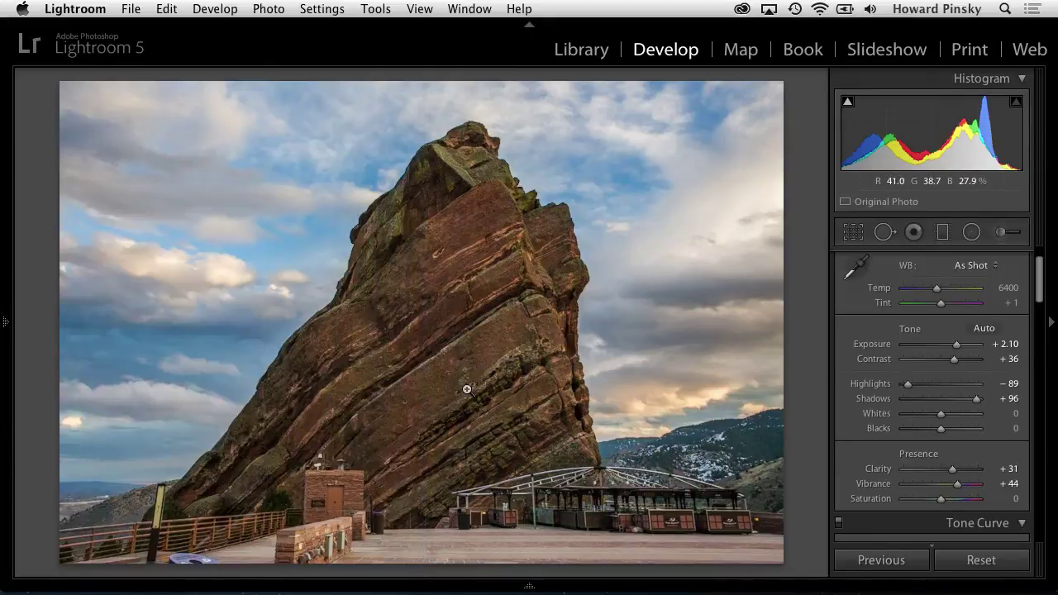
Step: Send the photo to Photoshop via Edit In > Open as Smart Object in Photoshop
{"action": "right_click", "coordinate": [439, 184]}
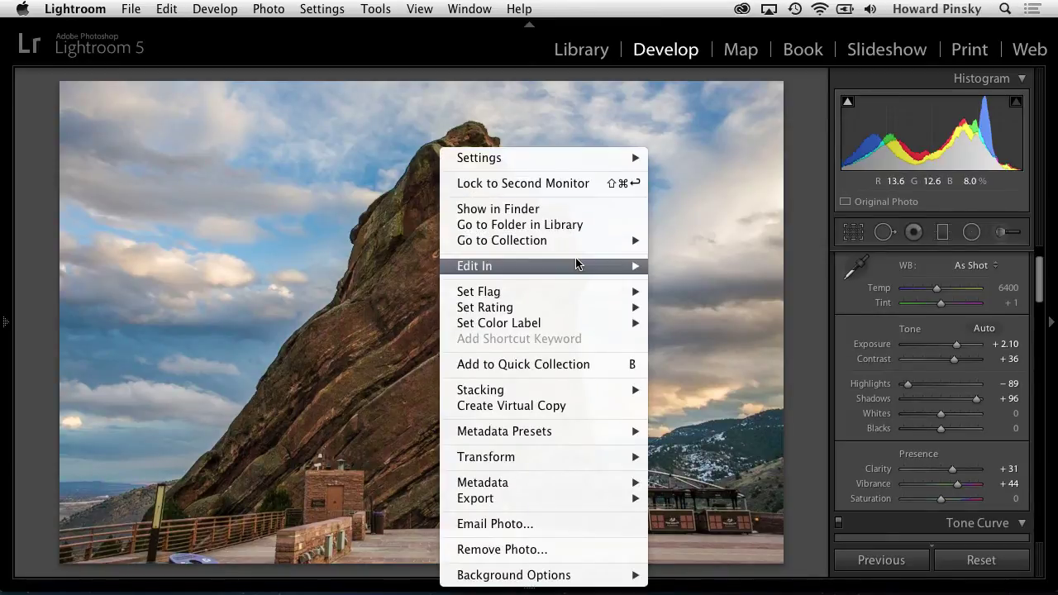
{"action": "mouse_move", "coordinate": [586, 265]}
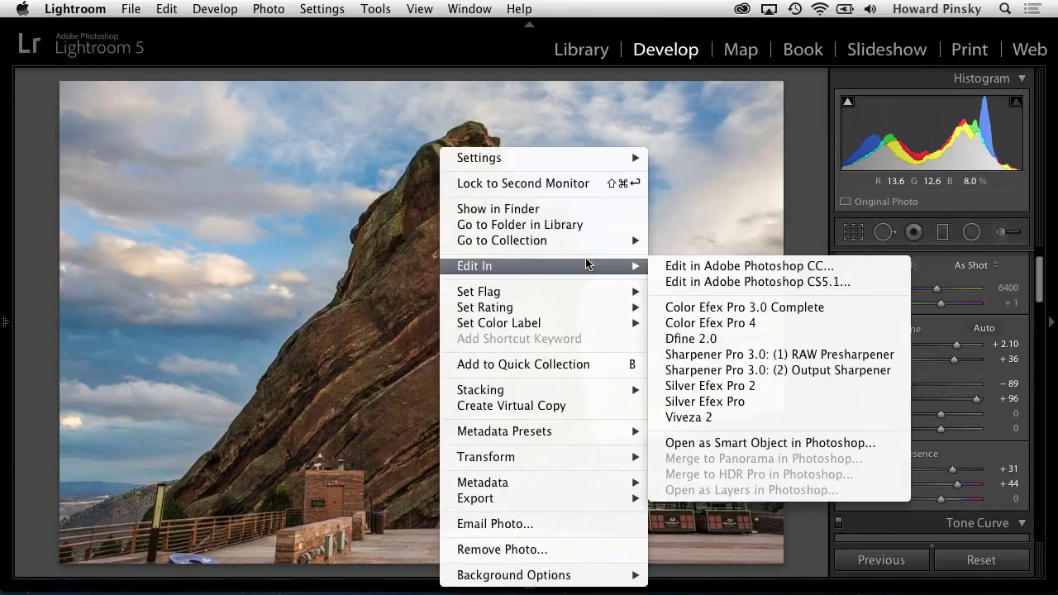
{"action": "left_click", "coordinate": [761, 444]}
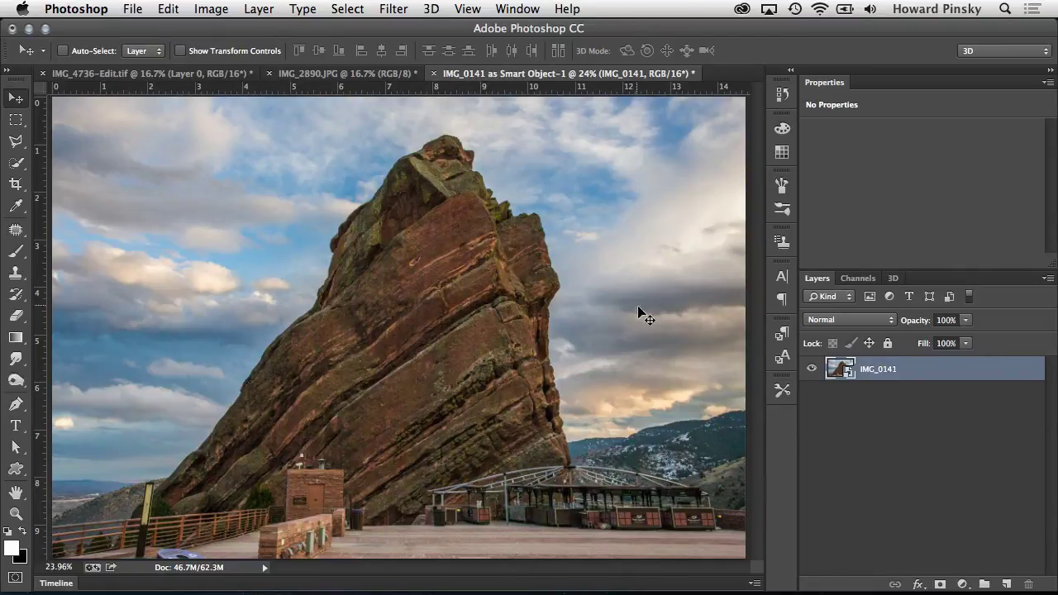
{"action": "double_click", "coordinate": [835, 369]}
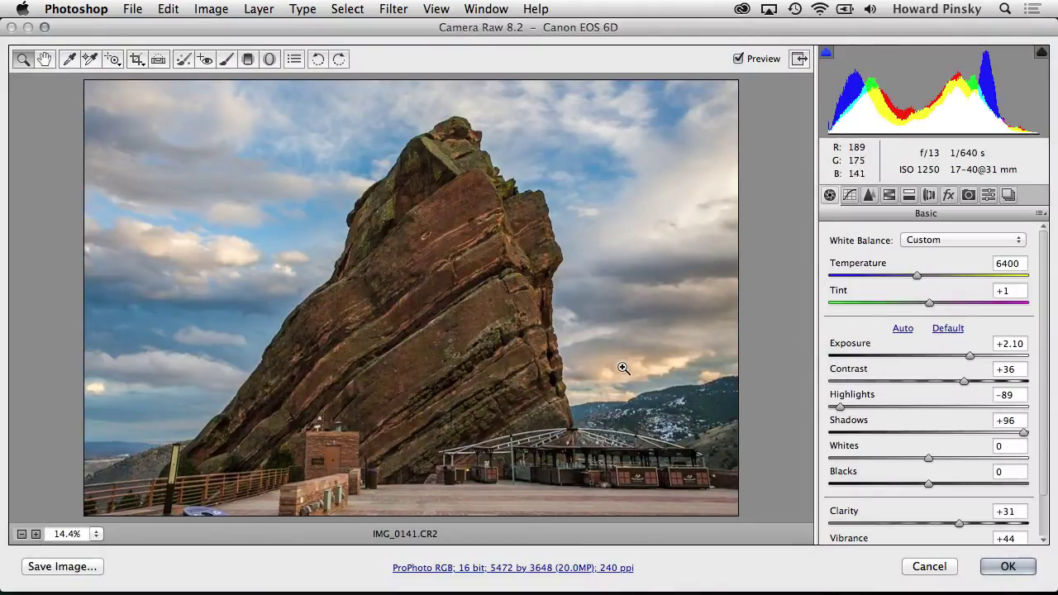
{"action": "left_click", "coordinate": [922, 567]}
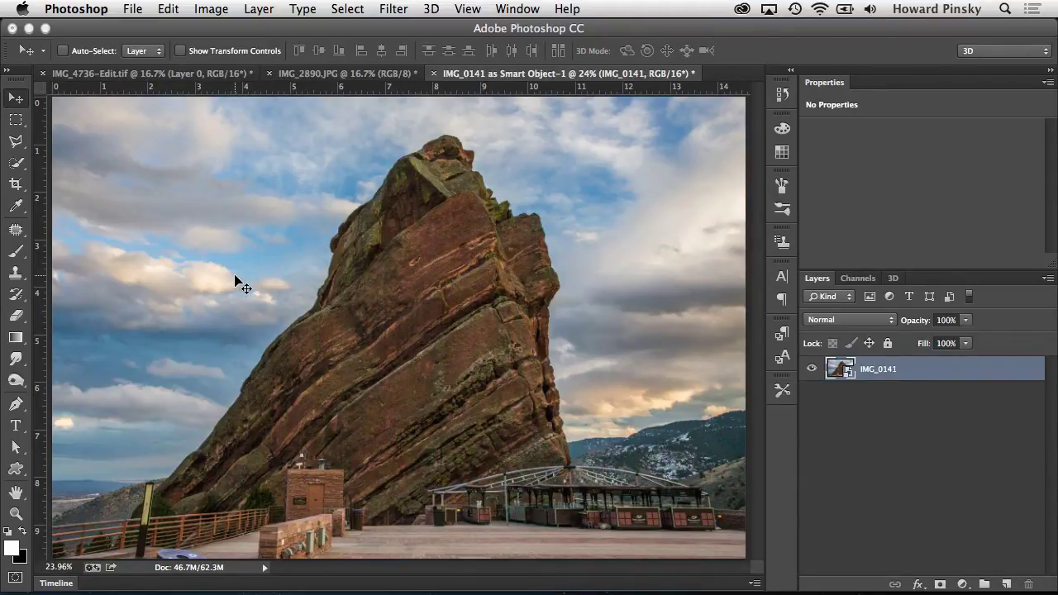
Step: Choose the Quick Selection Tool and set its brush size to 150
{"action": "left_click", "coordinate": [16, 166]}
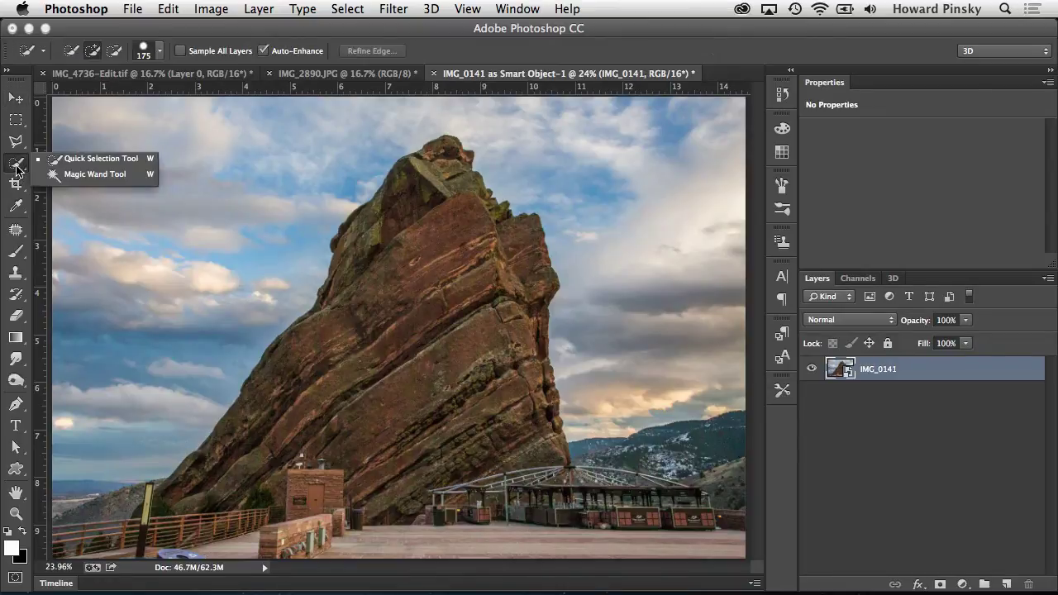
{"action": "left_click", "coordinate": [112, 164]}
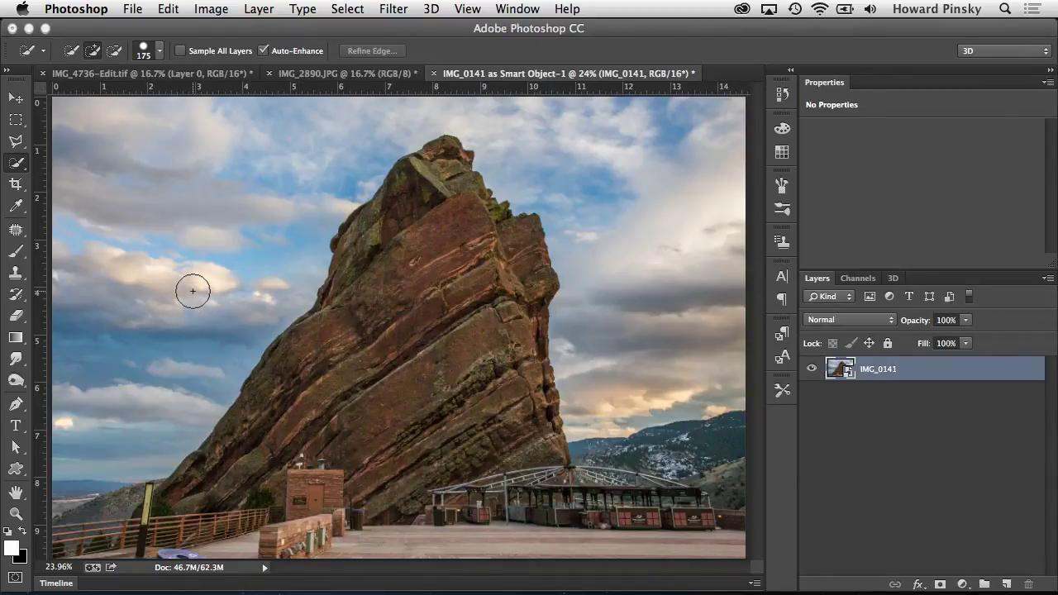
{"action": "key", "text": "bracketleft"}
{"action": "key", "text": "bracketleft"}
{"action": "key", "text": "bracketright"}
{"action": "key", "text": "bracketright"}
{"action": "key", "text": "bracketright"}
{"action": "key", "text": "bracketleft"}
{"action": "key", "text": "bracketleft"}
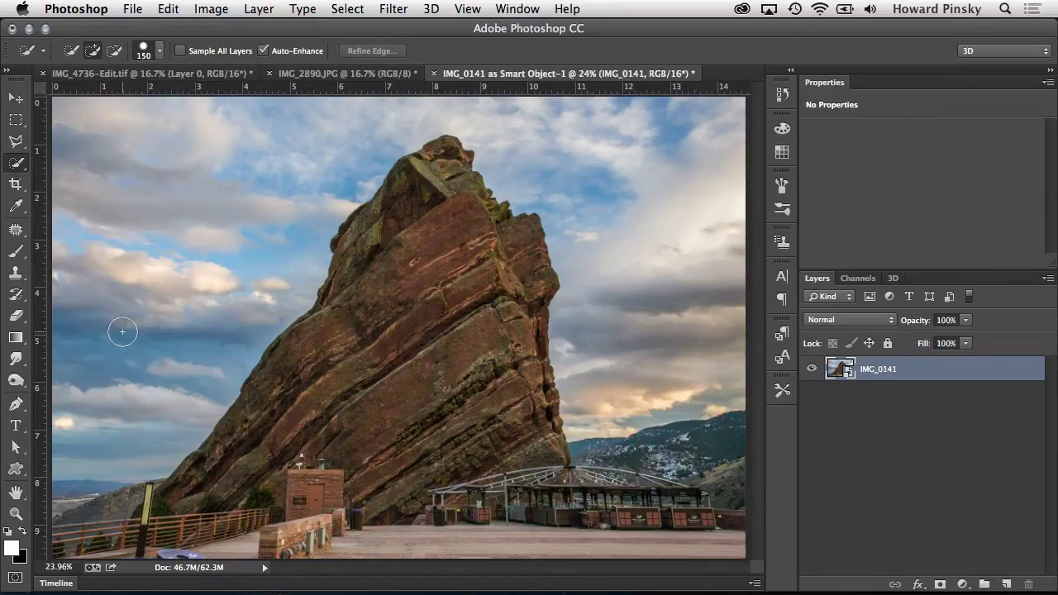
Step: Paint the sky, zoom on the lower-left horizon to subtract stray areas, then fit to screen
{"action": "mouse_move", "coordinate": [115, 352]}
{"action": "left_mouse_down"}
{"action": "mouse_move", "coordinate": [173, 253]}
{"action": "mouse_move", "coordinate": [251, 175]}
{"action": "mouse_move", "coordinate": [353, 121]}
{"action": "mouse_move", "coordinate": [446, 95]}
{"action": "mouse_move", "coordinate": [557, 129]}
{"action": "mouse_move", "coordinate": [618, 188]}
{"action": "left_mouse_up"}
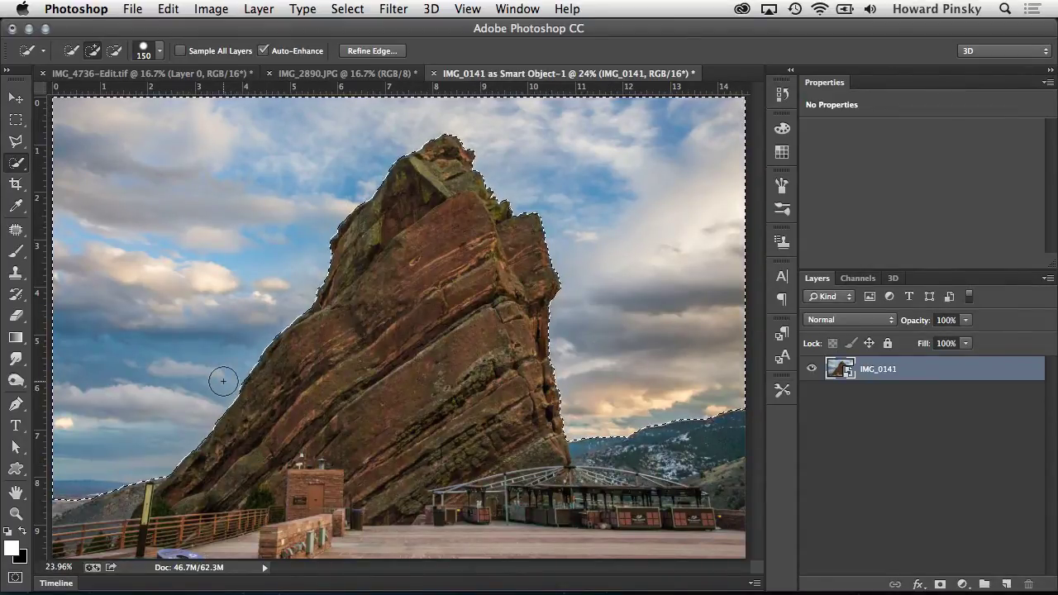
{"action": "left_click", "coordinate": [62, 513], "text": "ctrl"}
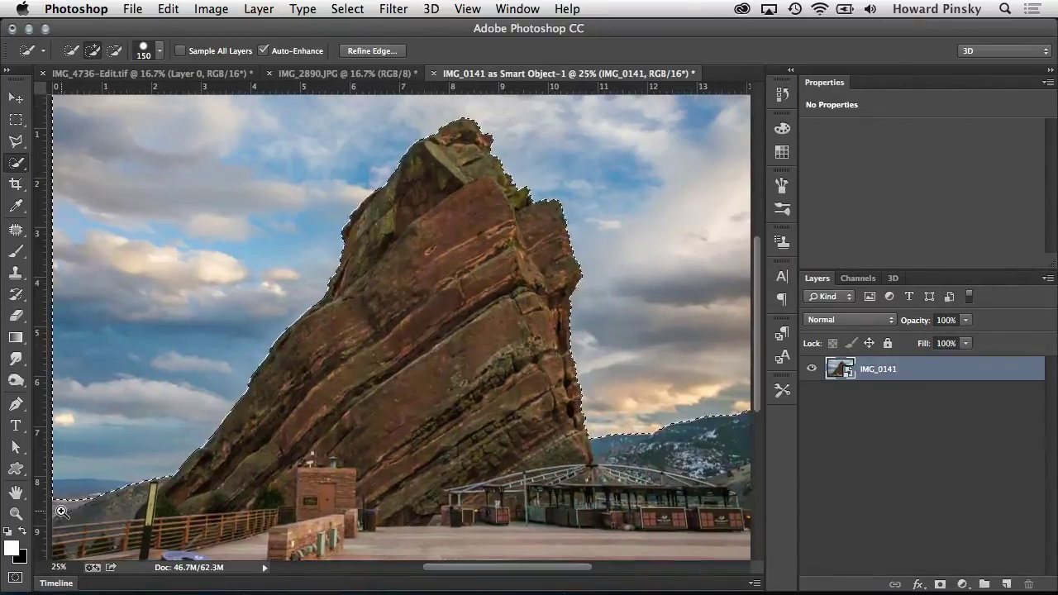
{"action": "left_click", "coordinate": [62, 513], "text": "ctrl"}
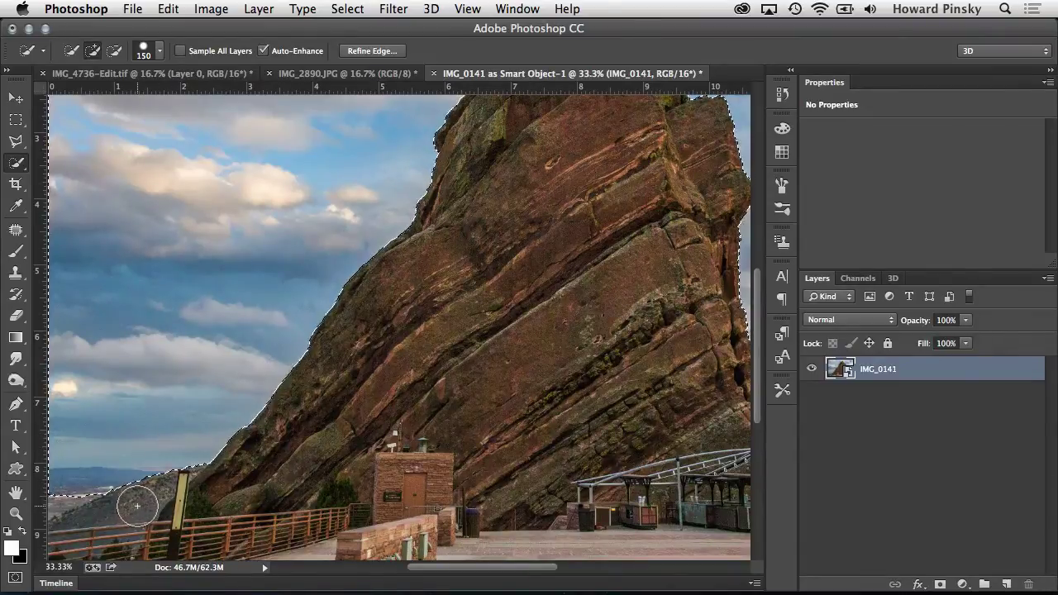
{"action": "key", "text": "alt"}
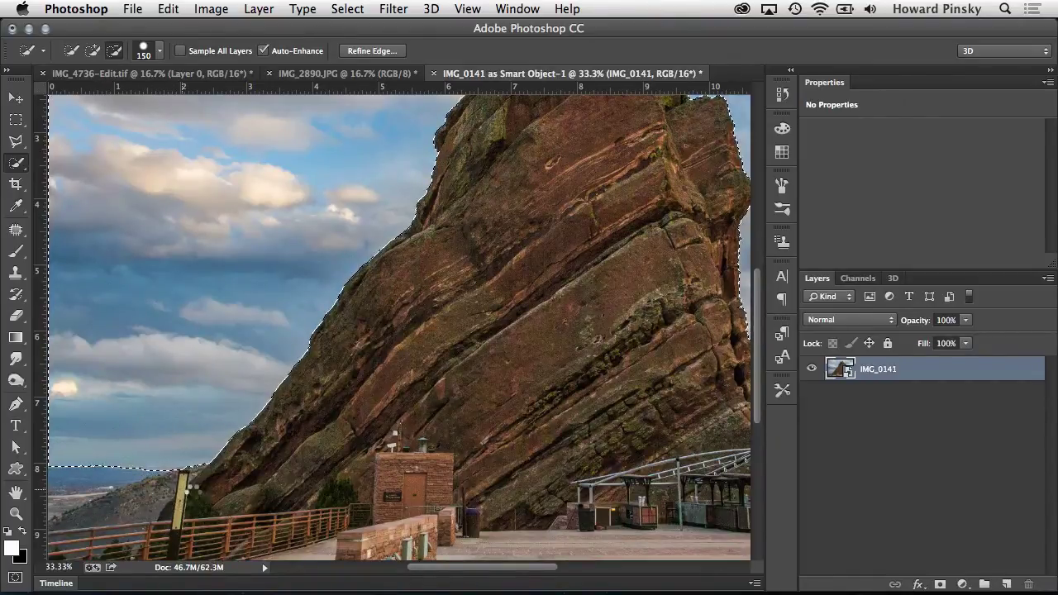
{"action": "key", "text": "super+0"}
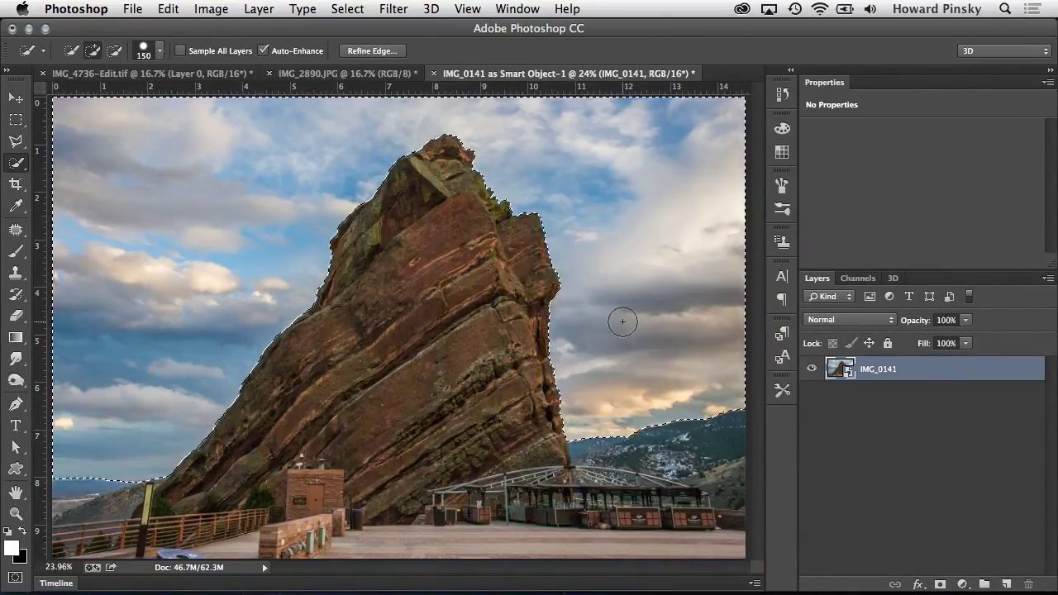
Step: Add a sky-masked Curves layer and shape a two-point S-curve darkening shadows and lifting highlights
{"action": "left_click", "coordinate": [963, 585]}
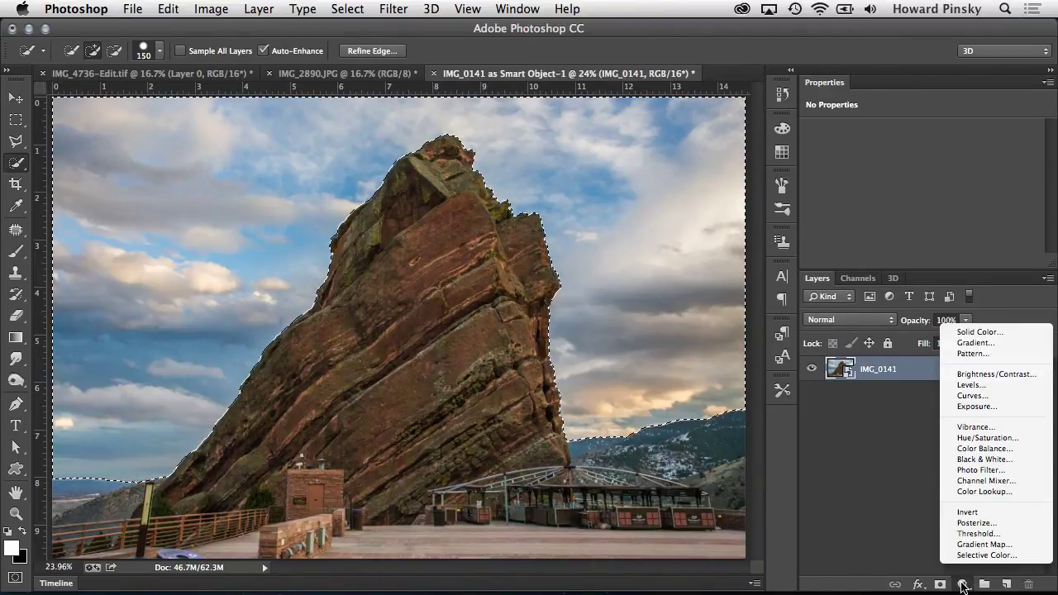
{"action": "left_click", "coordinate": [1016, 396]}
{"action": "left_click_drag", "start_coordinate": [974, 271], "coordinate": [975, 379]}
{"action": "left_click_drag", "start_coordinate": [893, 307], "coordinate": [894, 322]}
{"action": "left_click_drag", "start_coordinate": [987, 218], "coordinate": [983, 215]}
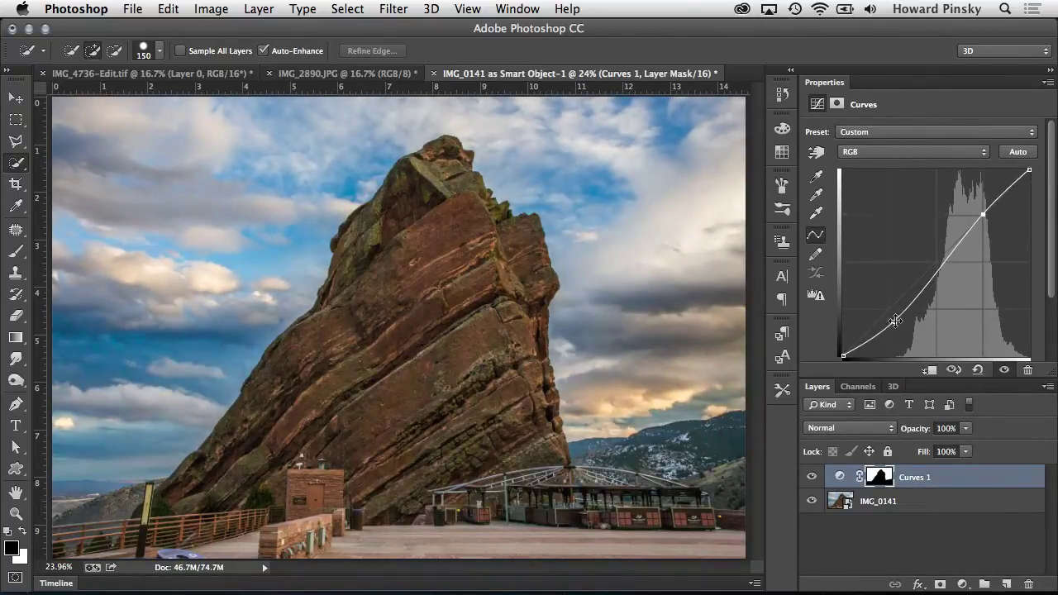
{"action": "left_click_drag", "start_coordinate": [895, 322], "coordinate": [896, 322]}
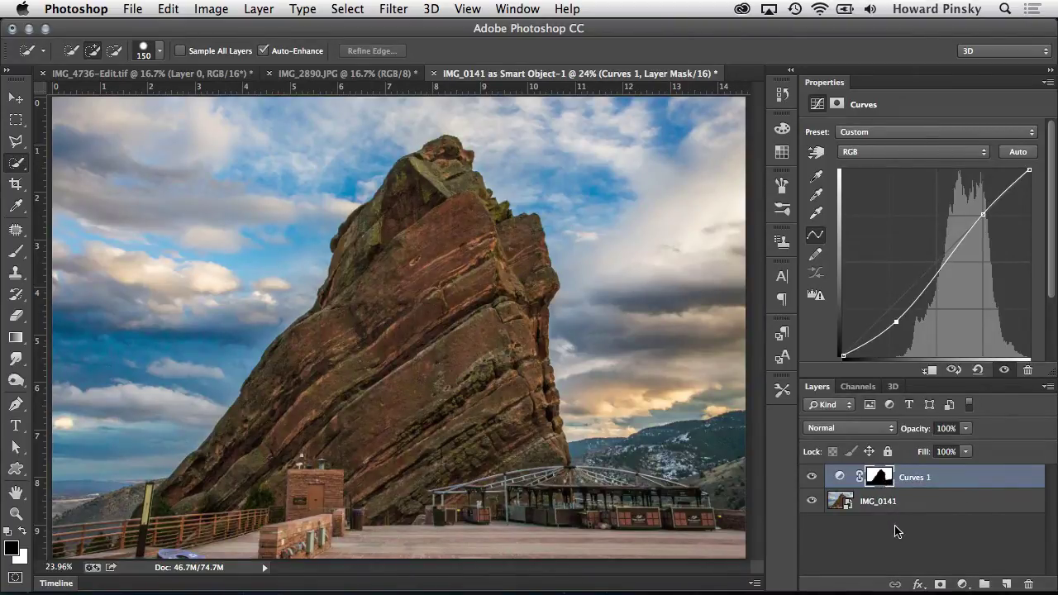
Step: Add a Gradient Map adjustment clipped to the Curves 1 layer
{"action": "key", "text": "v"}
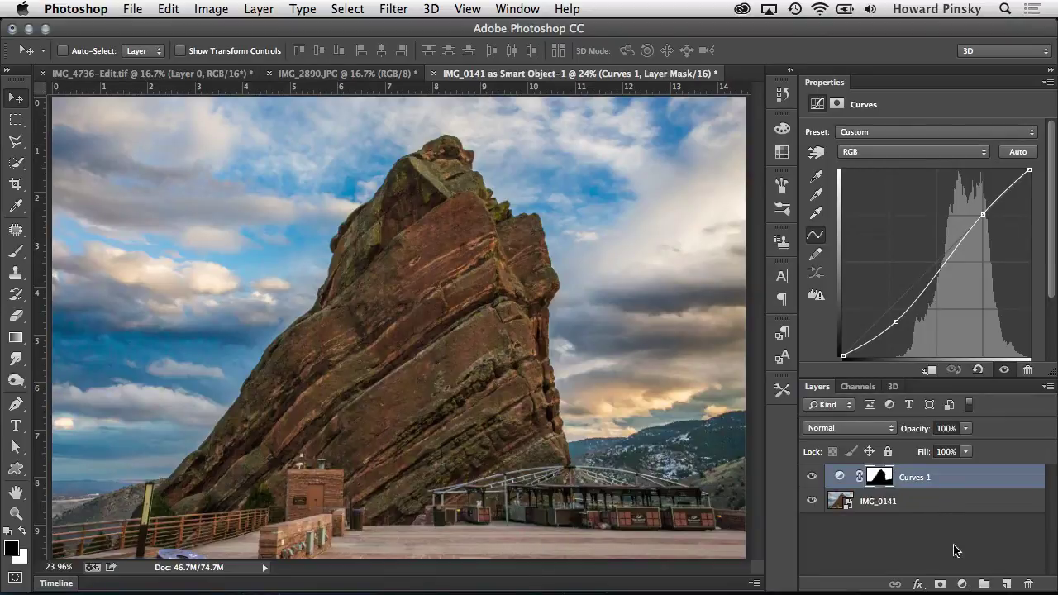
{"action": "left_click", "coordinate": [962, 584]}
{"action": "left_click", "coordinate": [970, 549]}
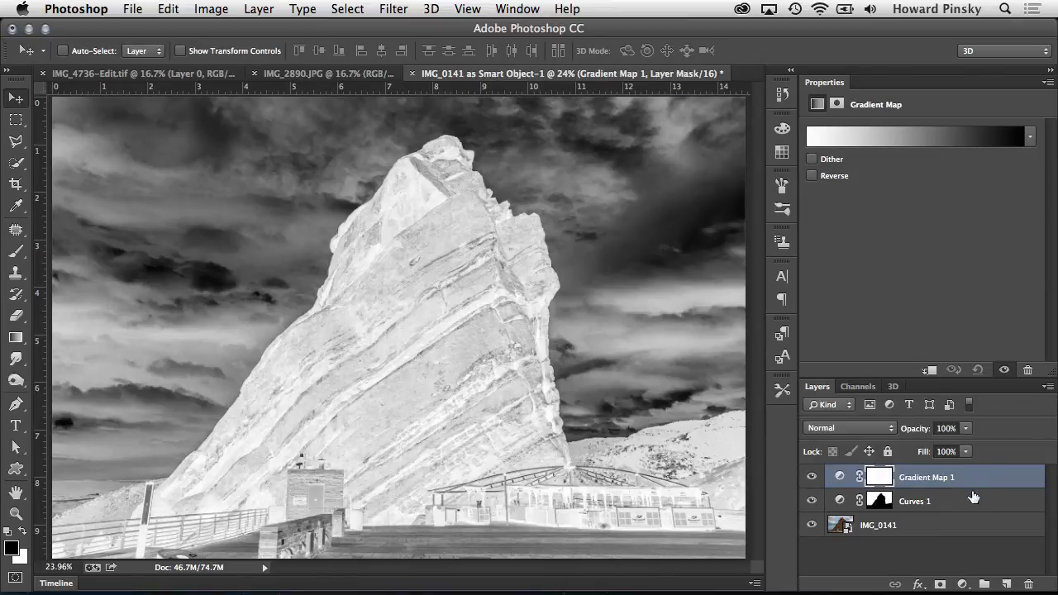
{"action": "left_click_drag", "start_coordinate": [965, 493], "coordinate": [963, 484]}
{"action": "left_click", "coordinate": [964, 484], "text": "alt"}
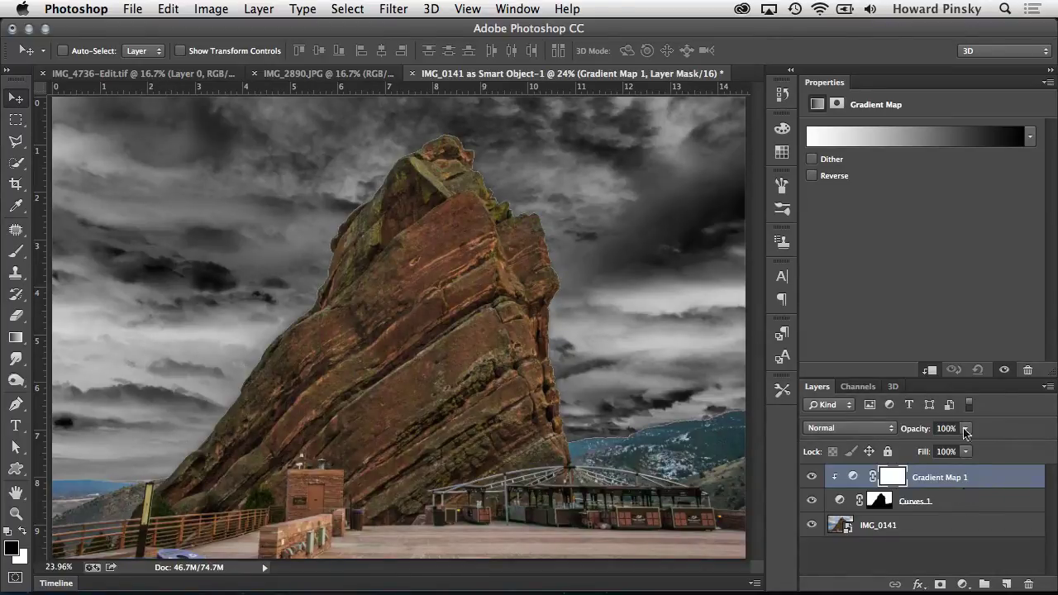
Step: Apply a warm Photographic Toning gradient in Overlay mode, then bring up the IMG_4736 clouds image
{"action": "left_click", "coordinate": [1031, 138]}
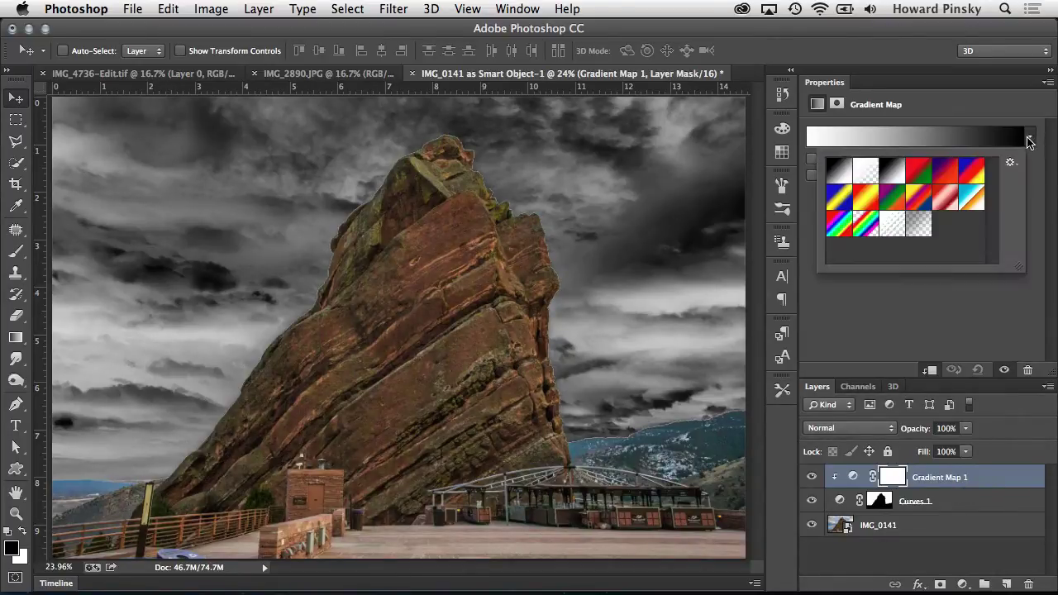
{"action": "left_click", "coordinate": [1017, 163]}
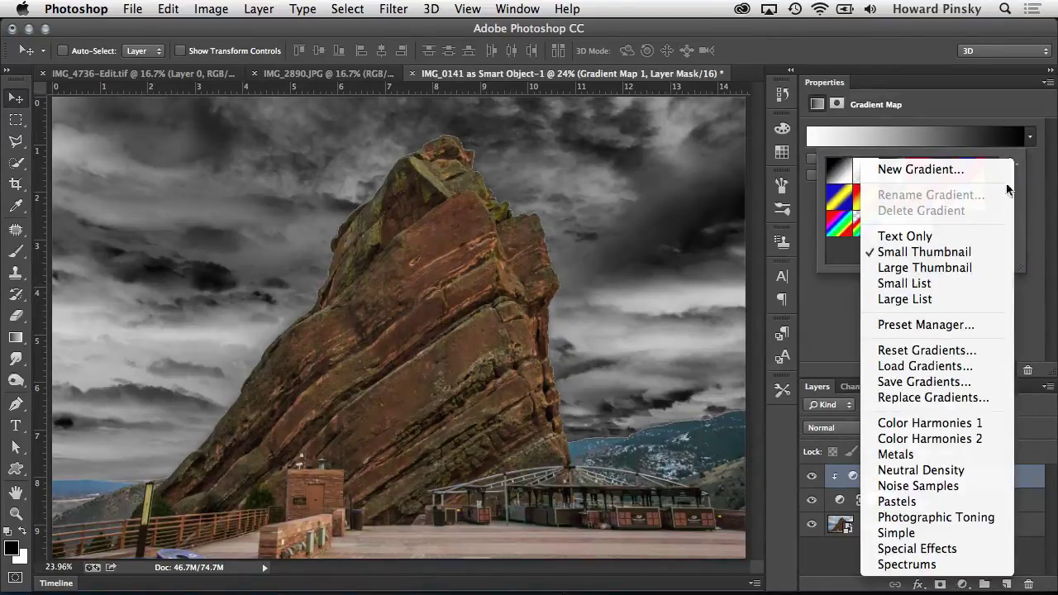
{"action": "left_click", "coordinate": [953, 517]}
{"action": "left_click", "coordinate": [484, 234]}
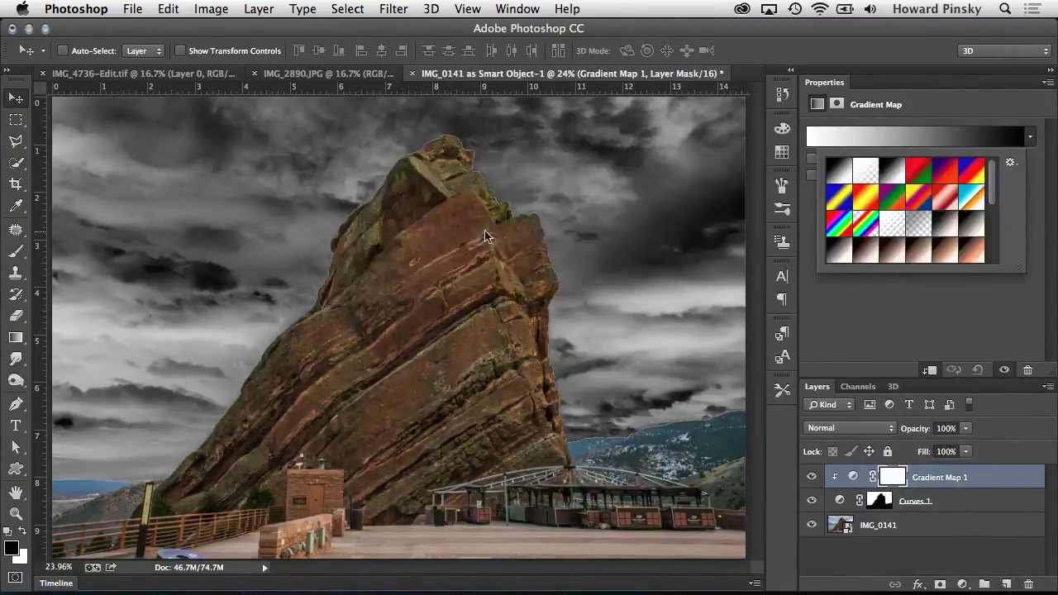
{"action": "left_click_drag", "start_coordinate": [997, 172], "coordinate": [994, 190]}
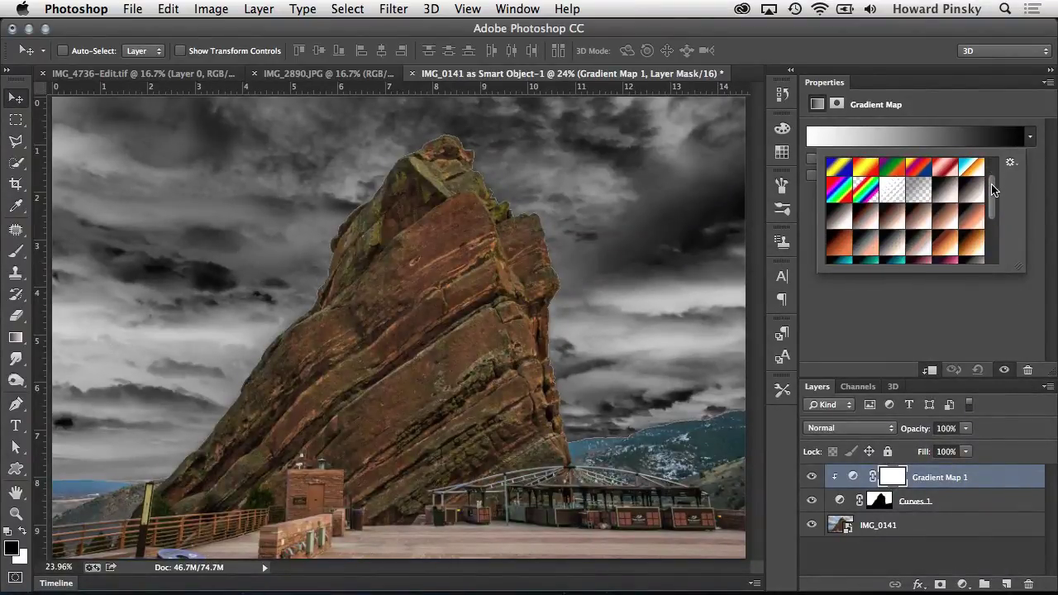
{"action": "left_click", "coordinate": [895, 246]}
{"action": "left_click", "coordinate": [868, 428]}
{"action": "scroll", "coordinate": [866, 456], "scroll_direction": "down", "scroll_amount": 5}
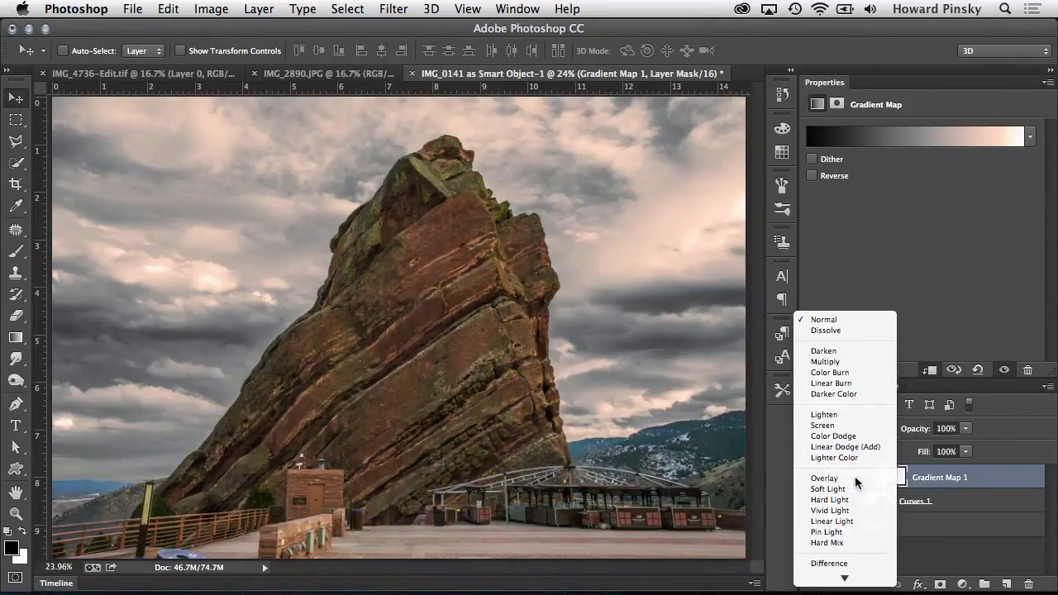
{"action": "left_click", "coordinate": [857, 479]}
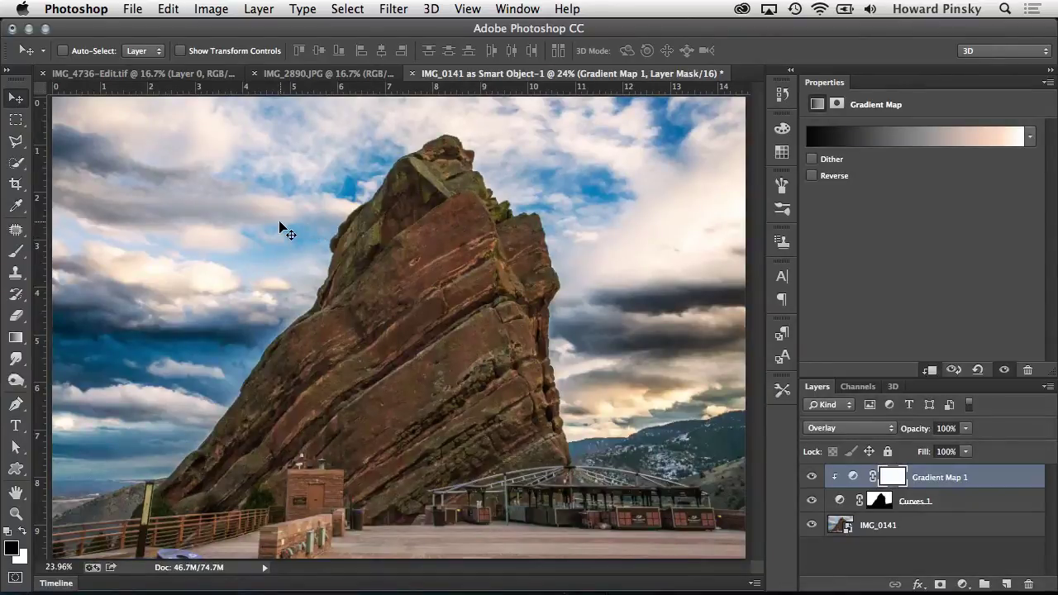
{"action": "left_click", "coordinate": [198, 75]}
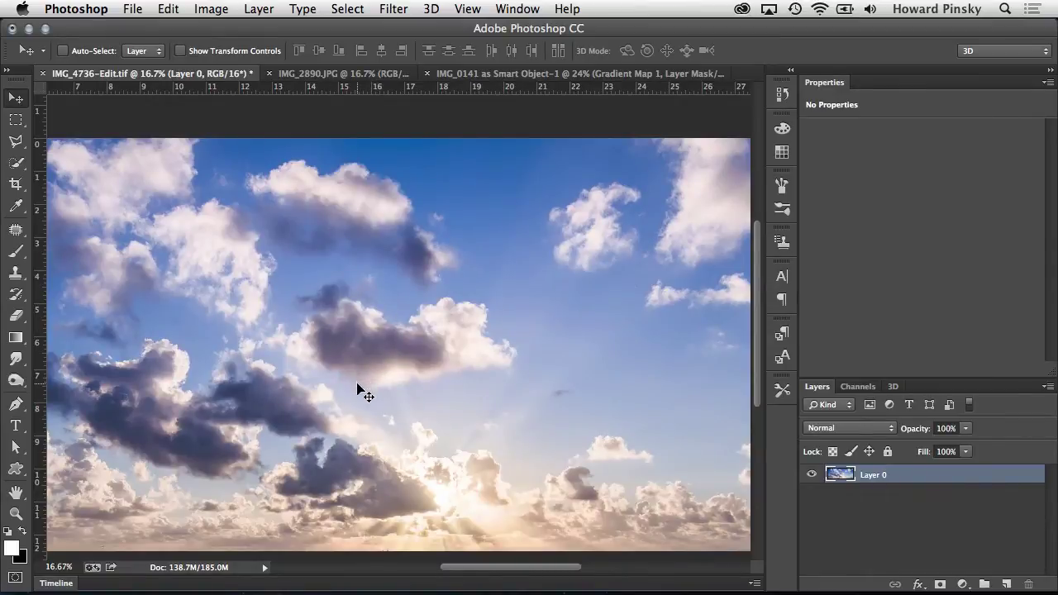
Step: Drag the clouds into the rock image as Layer 1, clipped above Gradient Map 1 to fill the sky
{"action": "left_click_drag", "start_coordinate": [418, 300], "coordinate": [422, 252]}
{"action": "mouse_move", "coordinate": [383, 358]}
{"action": "left_mouse_down"}
{"action": "mouse_move", "coordinate": [421, 267]}
{"action": "mouse_move", "coordinate": [380, 376]}
{"action": "mouse_move", "coordinate": [388, 371]}
{"action": "left_mouse_up"}
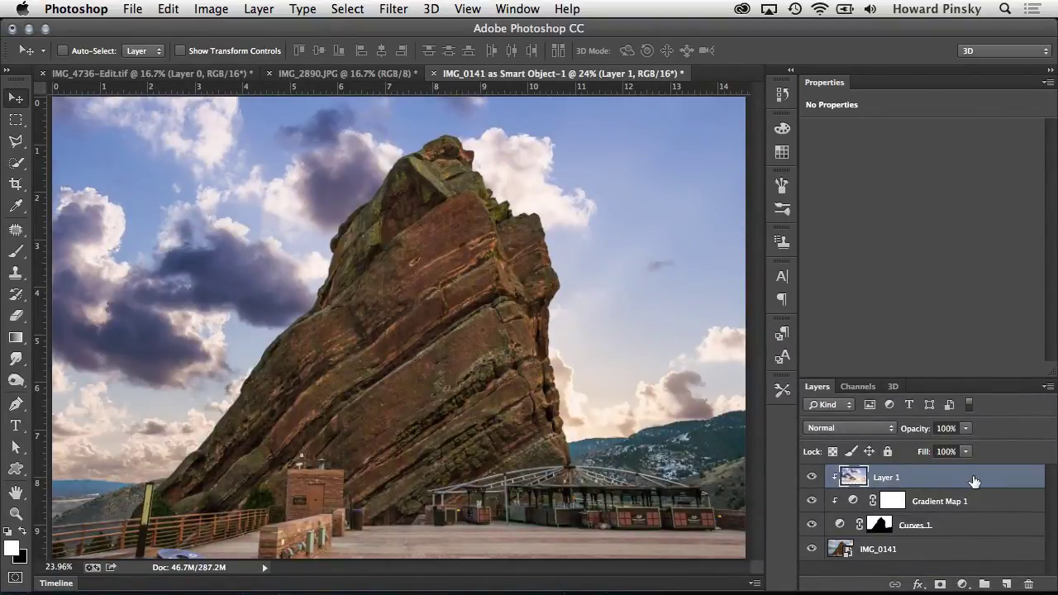
{"action": "left_click_drag", "start_coordinate": [975, 482], "coordinate": [974, 512]}
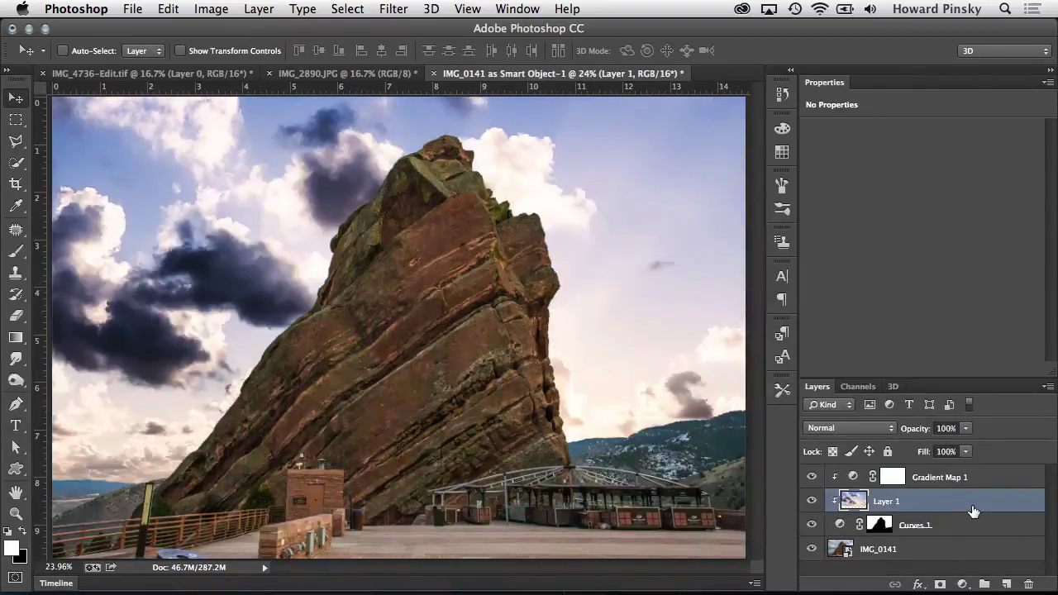
{"action": "key", "text": "ctrl+z"}
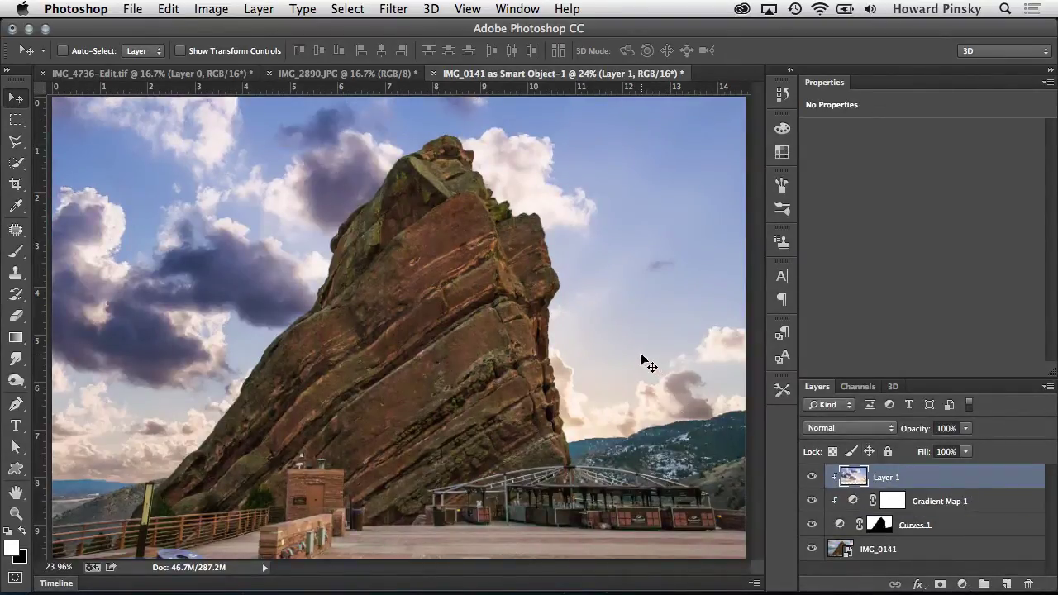
Step: Save the composite as IMG_0141-Edit.tif and close it to return to Lightroom
{"action": "left_click", "coordinate": [134, 9]}
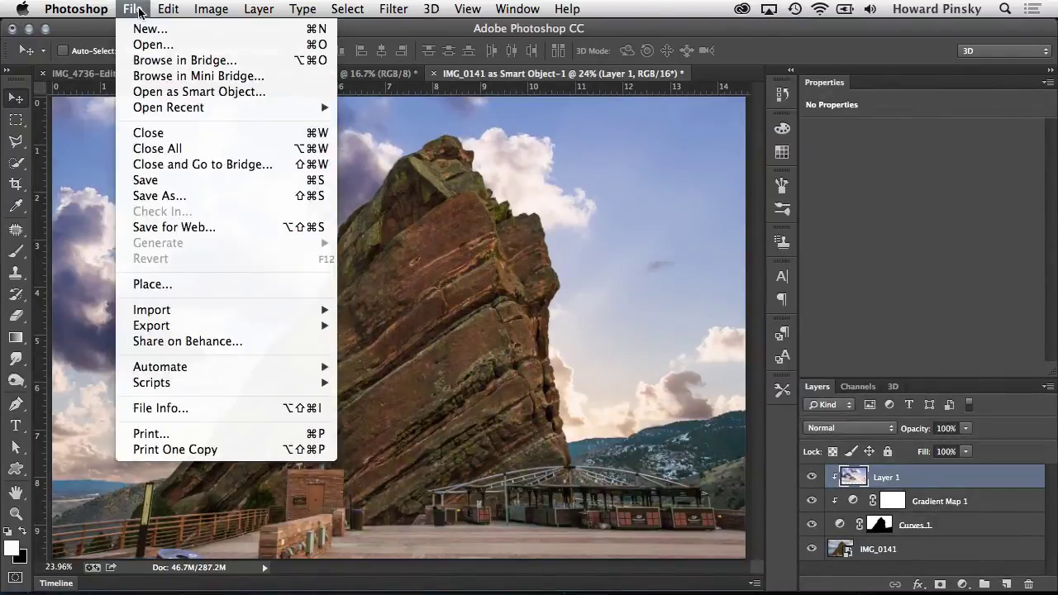
{"action": "left_click", "coordinate": [183, 180]}
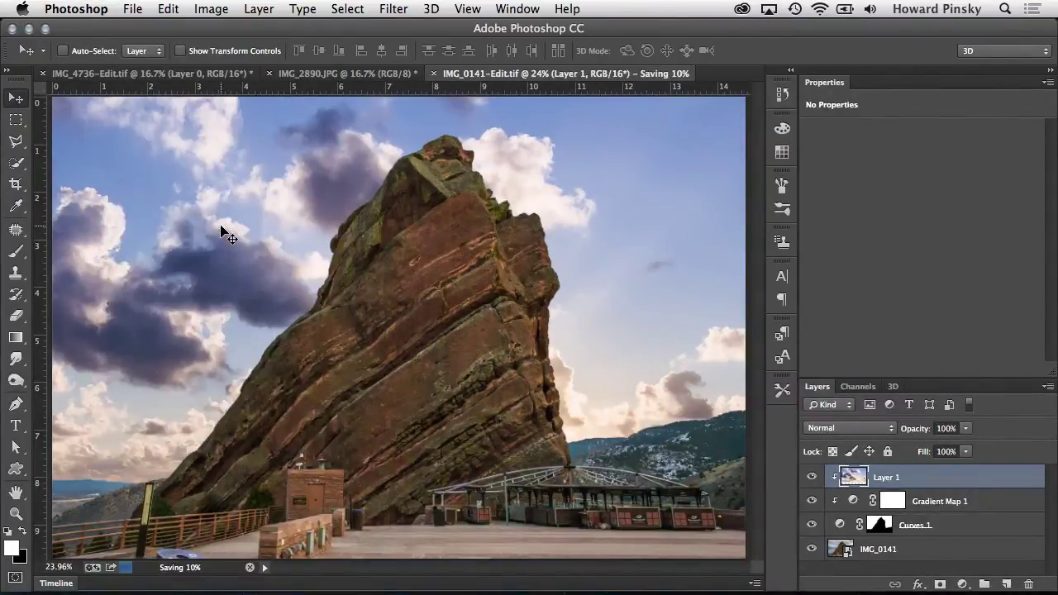
{"action": "key", "text": "super+Tab"}
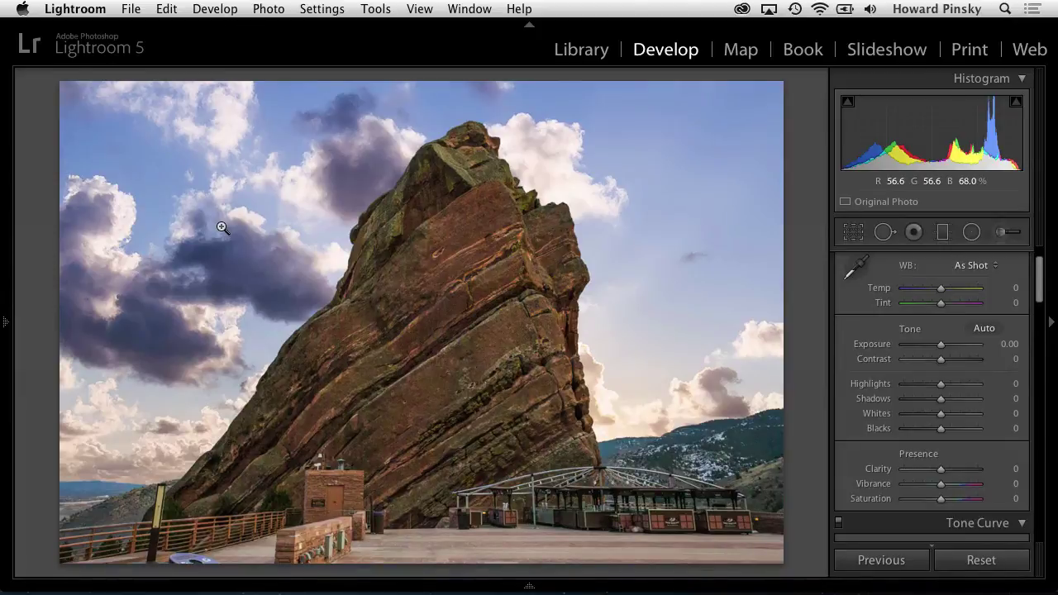
Step: Compare the original and cloud composite thumbnails in the Library grid, then deselect them
{"action": "key", "text": "backslash"}
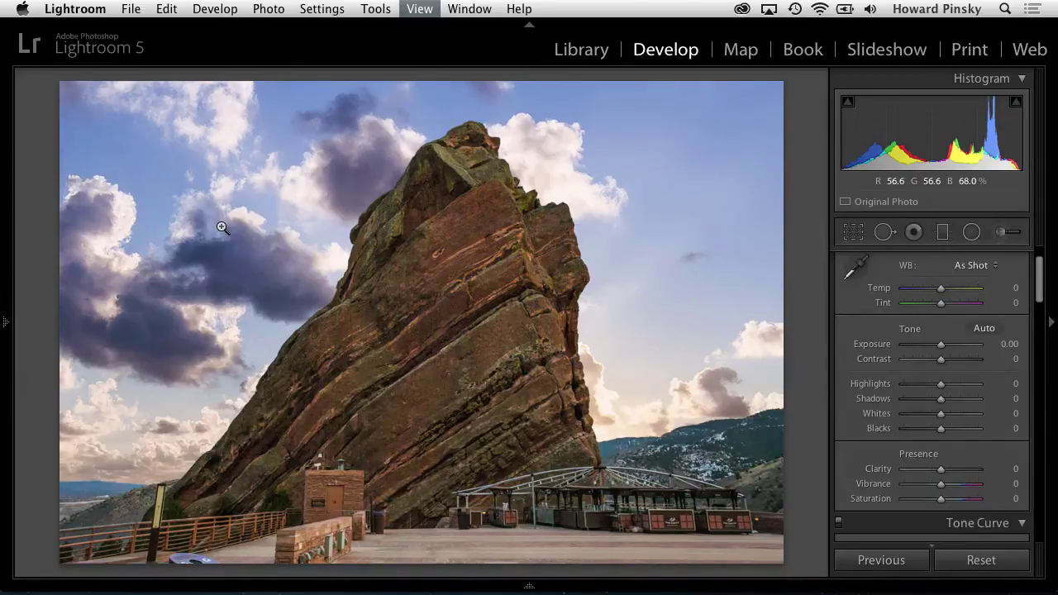
{"action": "key", "text": "g"}
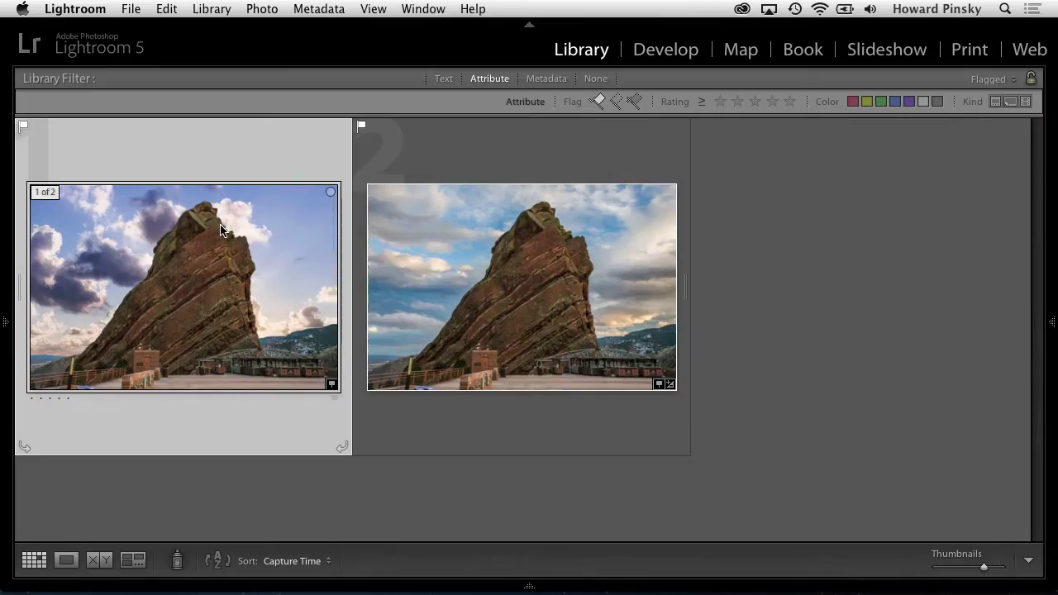
{"action": "left_click", "coordinate": [520, 340]}
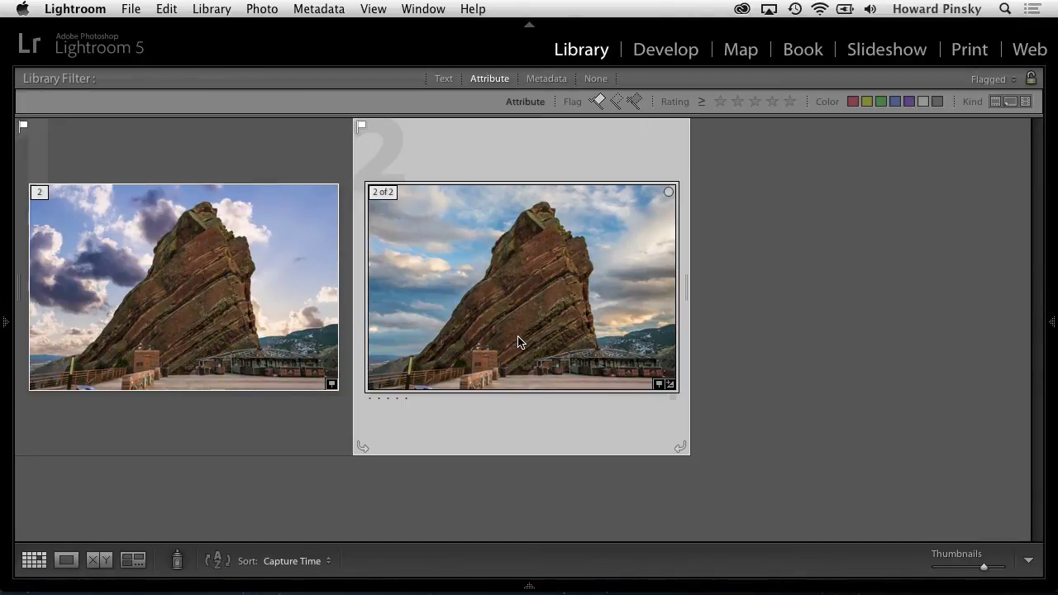
{"action": "left_click", "coordinate": [275, 289]}
{"action": "left_click", "coordinate": [794, 279]}
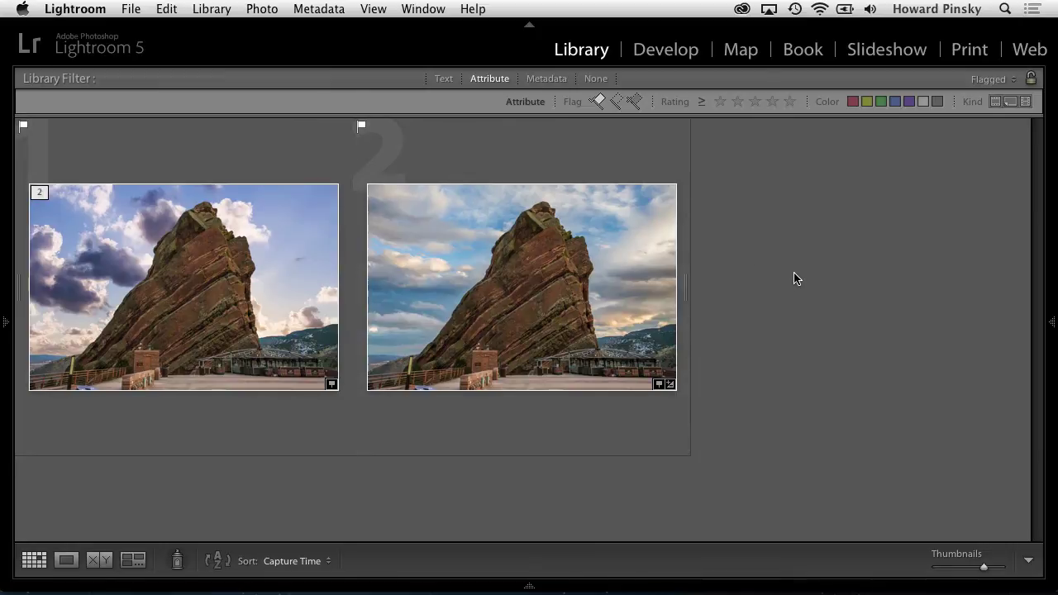